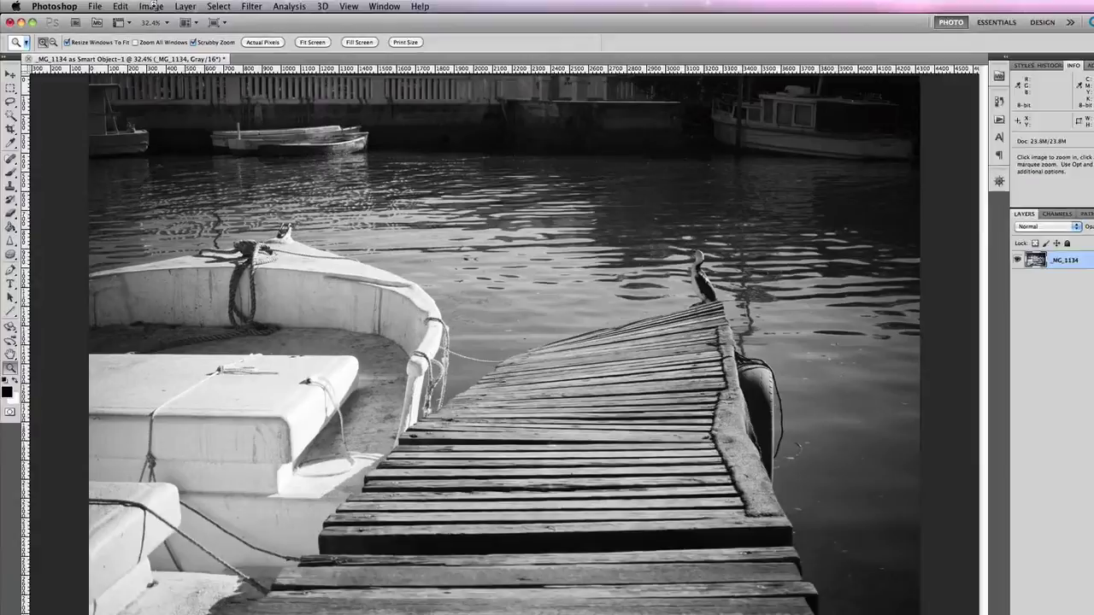
Step: Open Image > Adjustments > Shadows/Highlights, previewing 35% shadows and 0% highlights
{"action": "left_click", "coordinate": [147, 7]}
{"action": "mouse_move", "coordinate": [313, 93]}
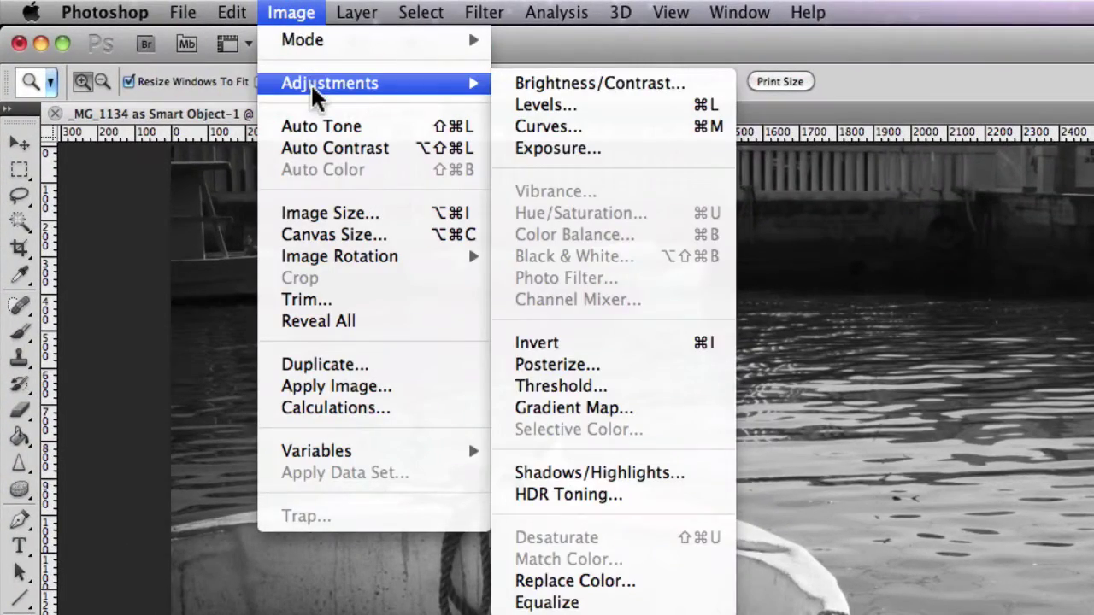
{"action": "left_click", "coordinate": [724, 476]}
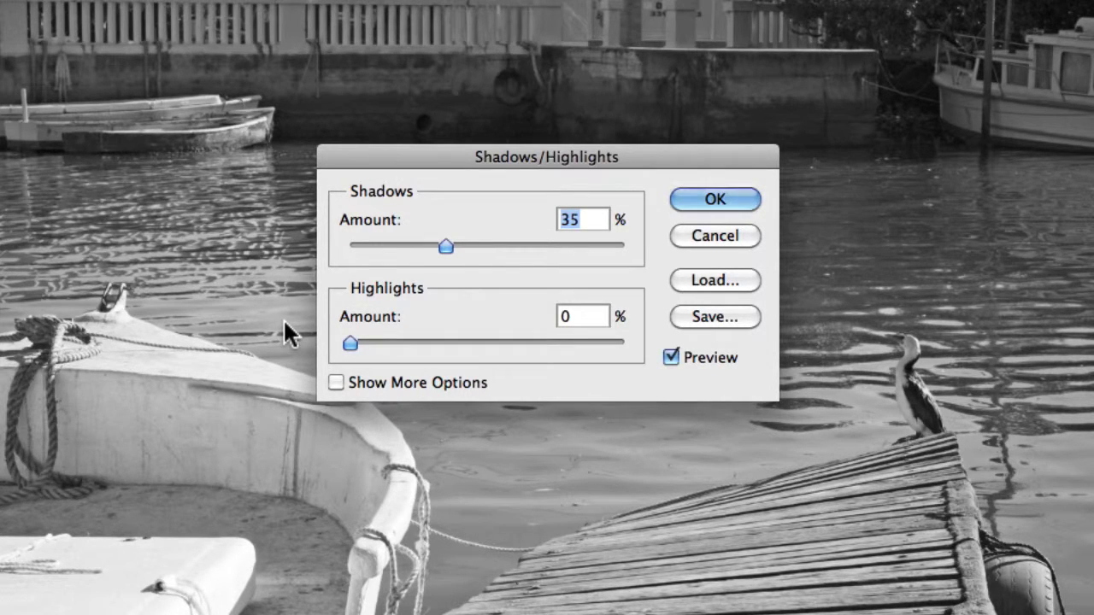
{"action": "left_click", "coordinate": [272, 317]}
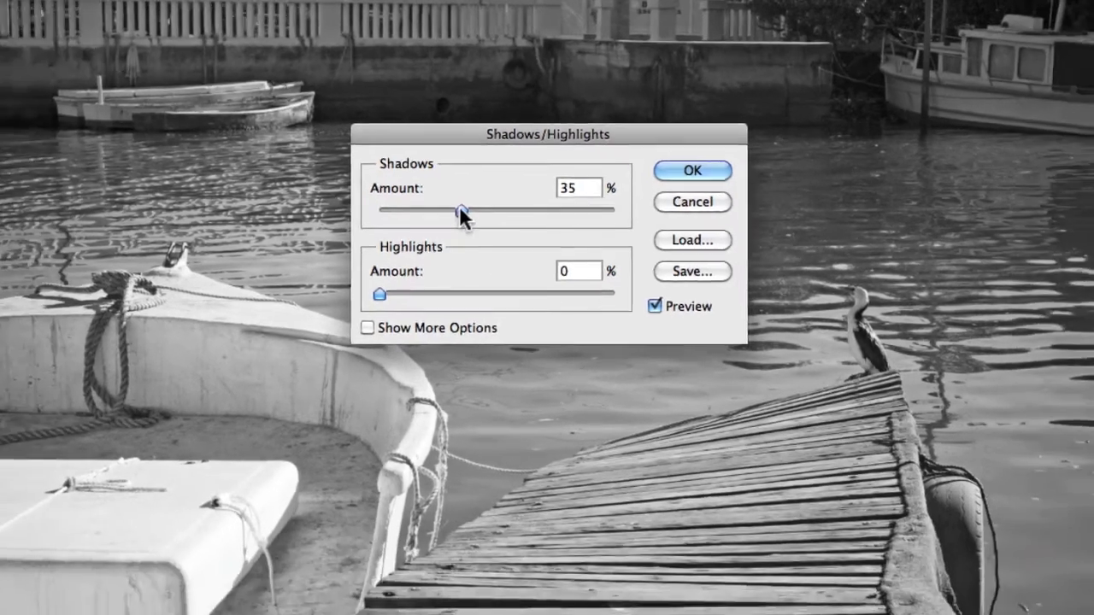
{"action": "left_click", "coordinate": [461, 212]}
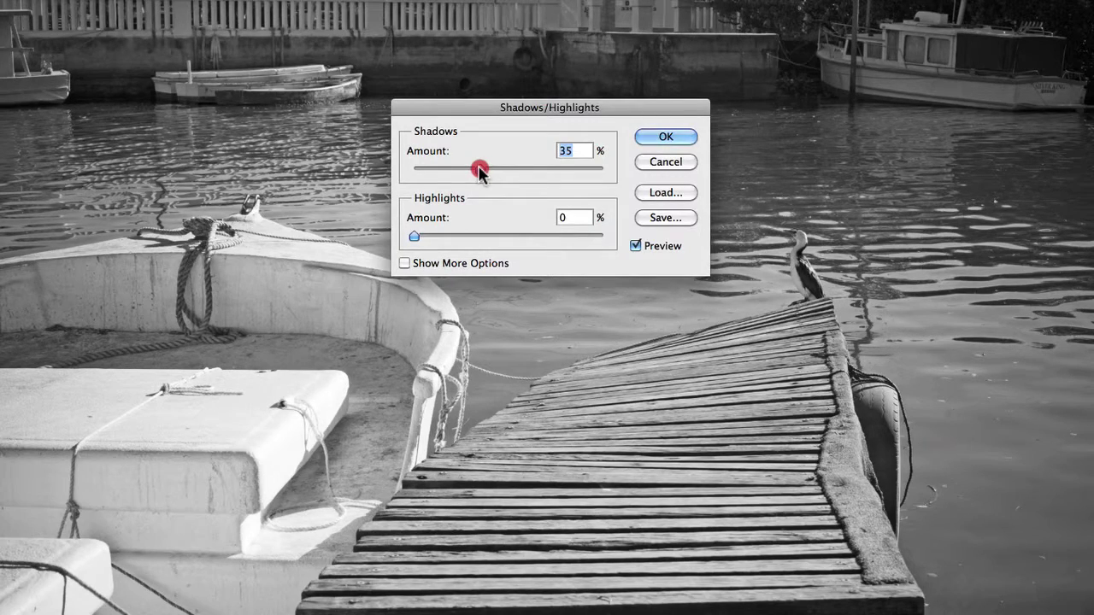
{"action": "left_click_drag", "start_coordinate": [480, 171], "coordinate": [581, 174]}
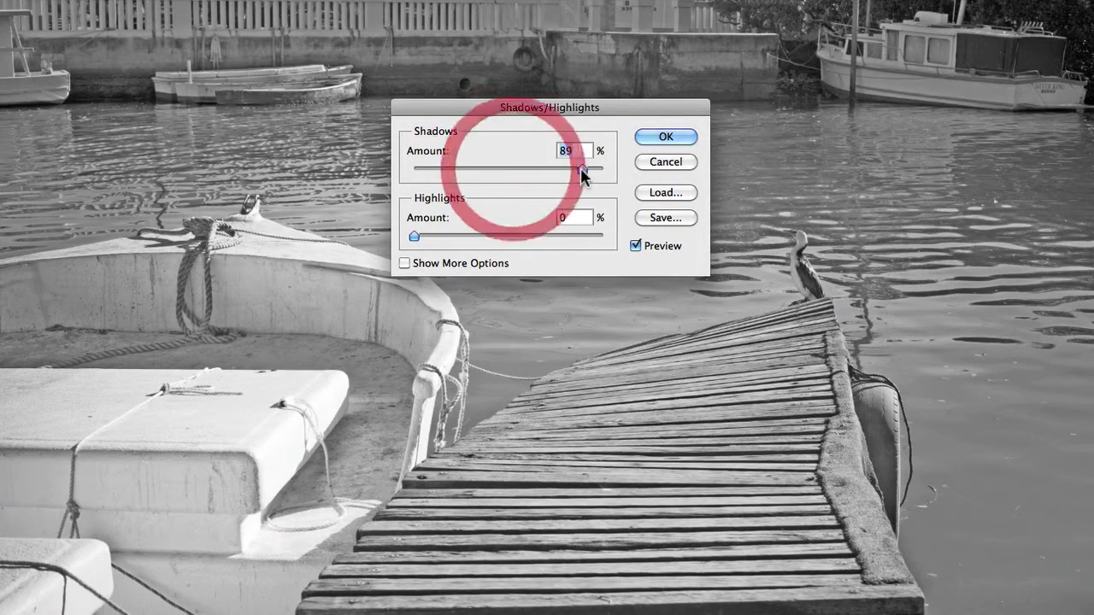
{"action": "left_click", "coordinate": [637, 246]}
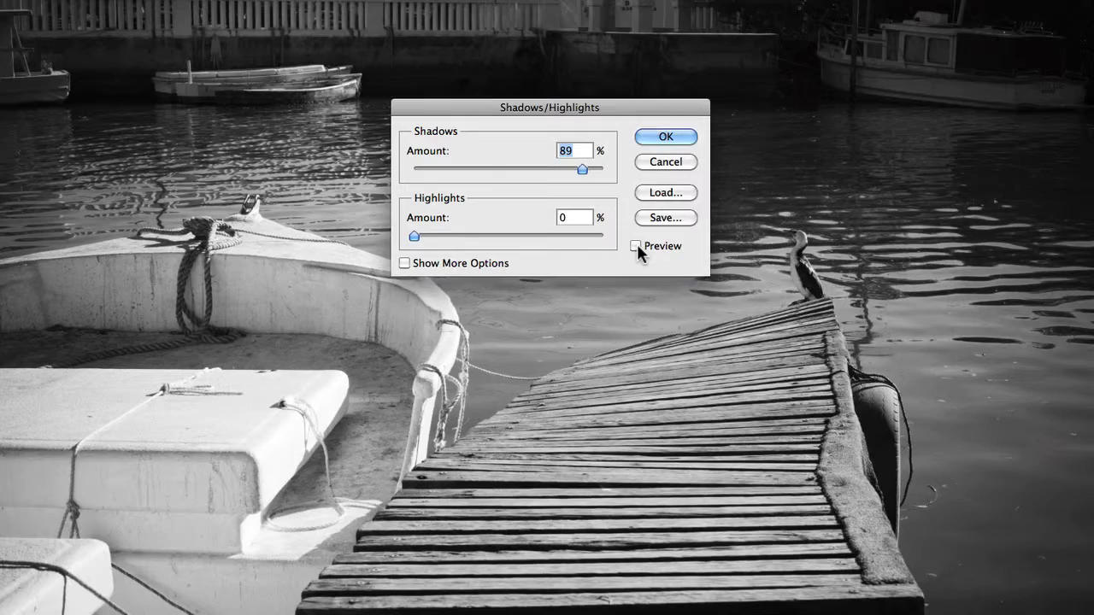
{"action": "left_click", "coordinate": [637, 246]}
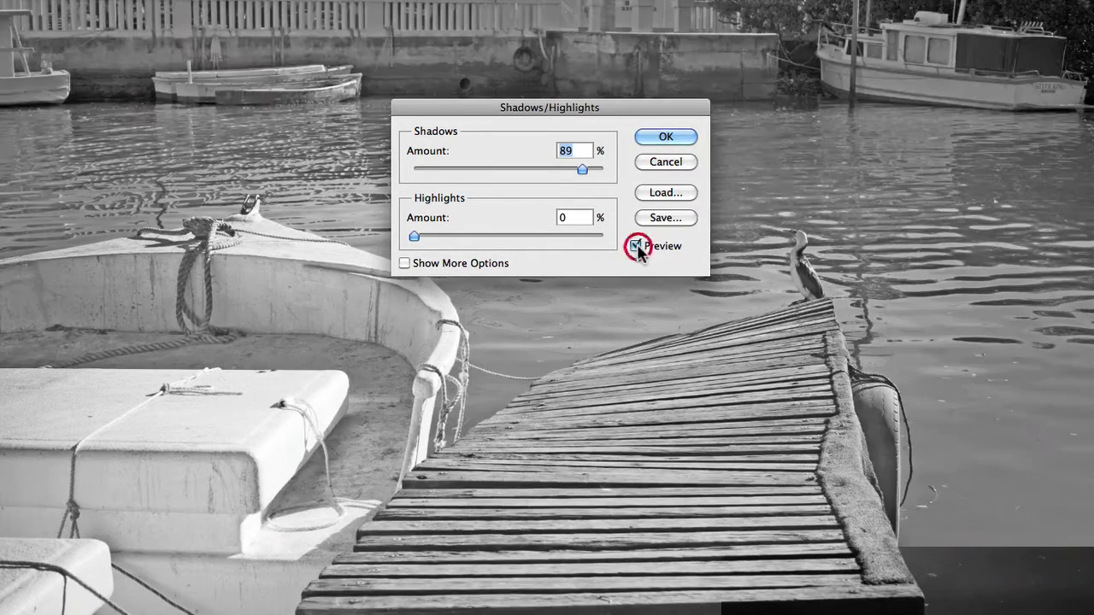
{"action": "left_click_drag", "start_coordinate": [583, 170], "coordinate": [602, 174]}
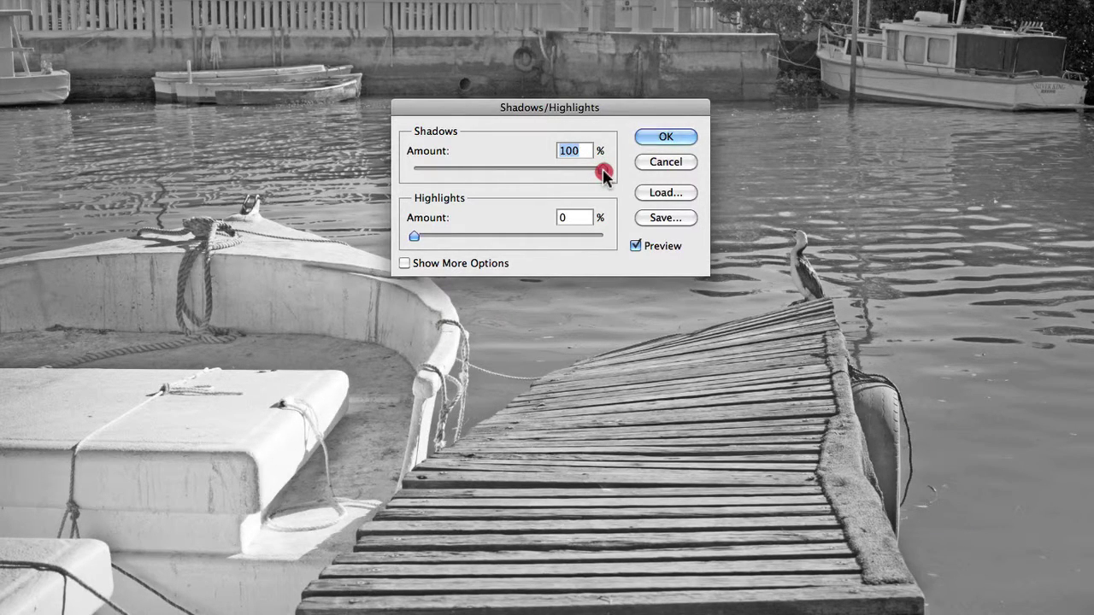
{"action": "left_click_drag", "start_coordinate": [602, 168], "coordinate": [537, 174]}
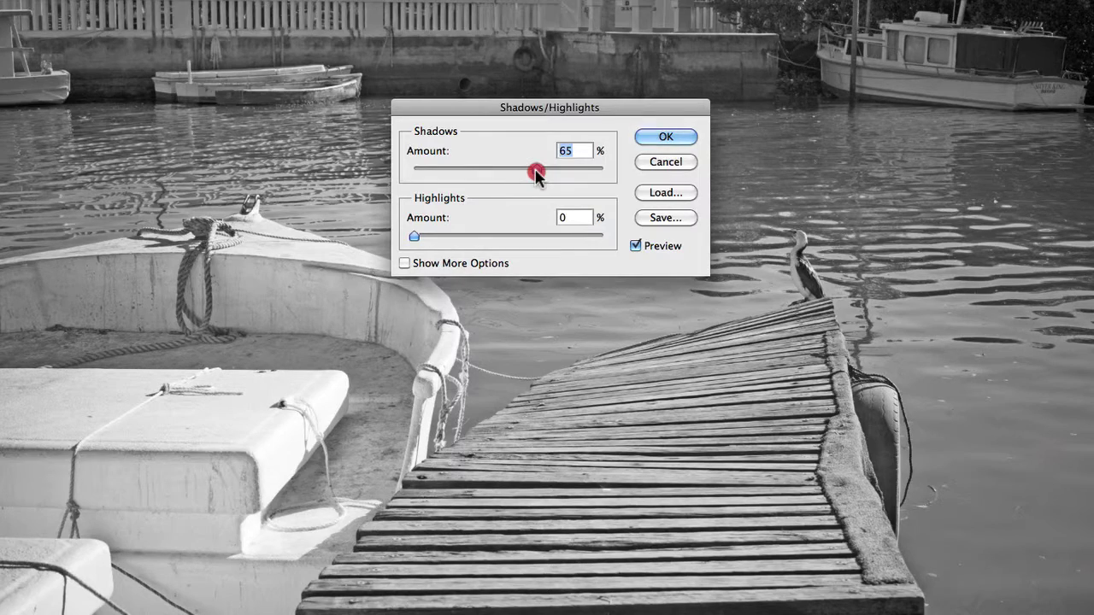
{"action": "left_click_drag", "start_coordinate": [537, 174], "coordinate": [476, 174]}
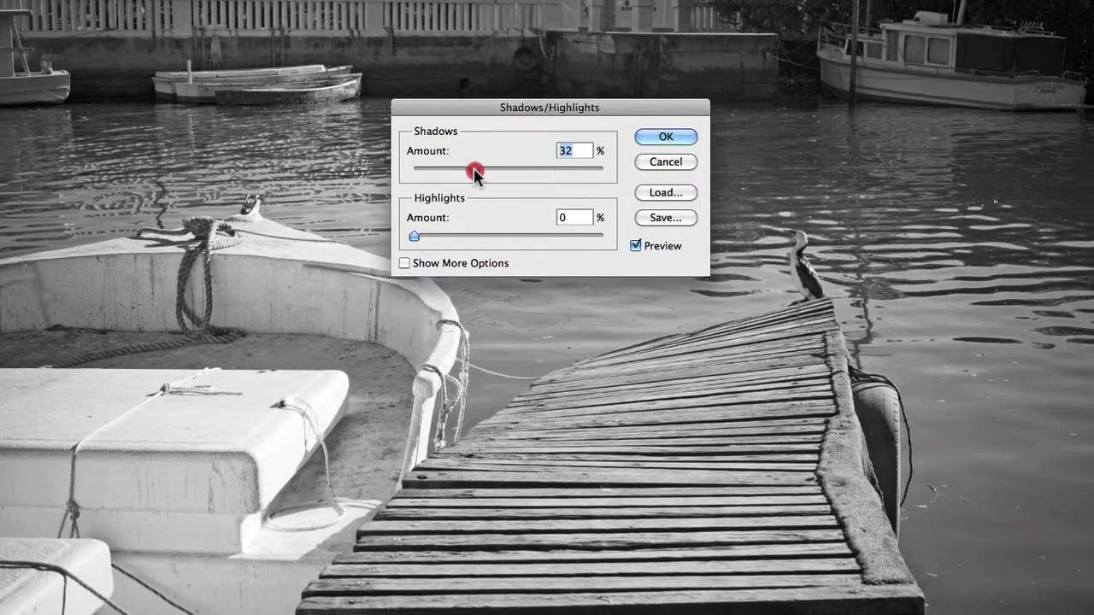
{"action": "mouse_move", "coordinate": [476, 175]}
{"action": "left_mouse_down"}
{"action": "mouse_move", "coordinate": [420, 172]}
{"action": "mouse_move", "coordinate": [482, 177]}
{"action": "left_mouse_up"}
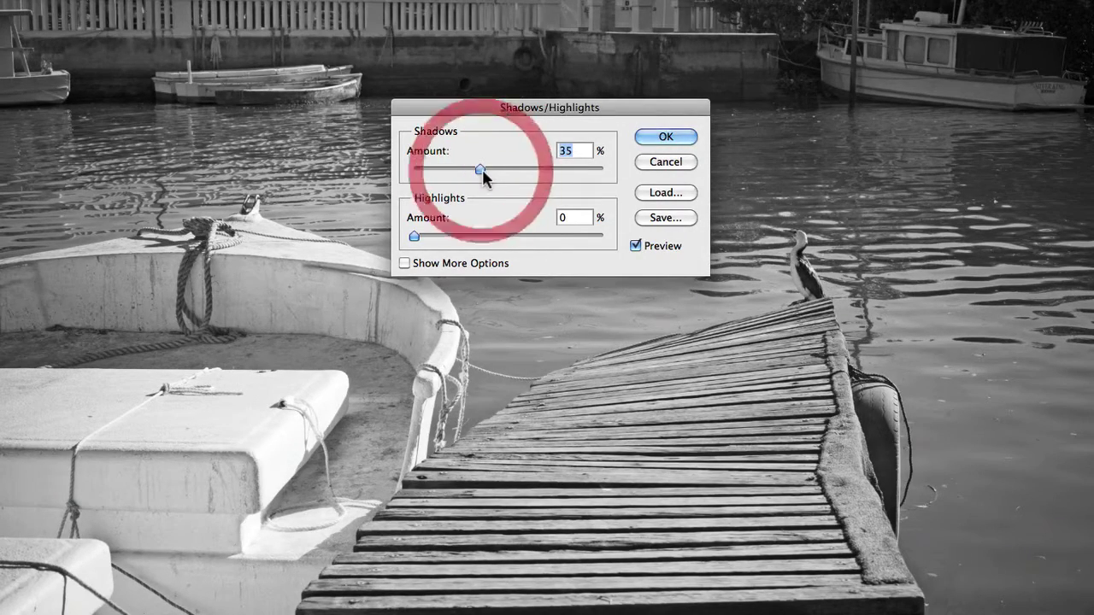
{"action": "left_click", "coordinate": [636, 247]}
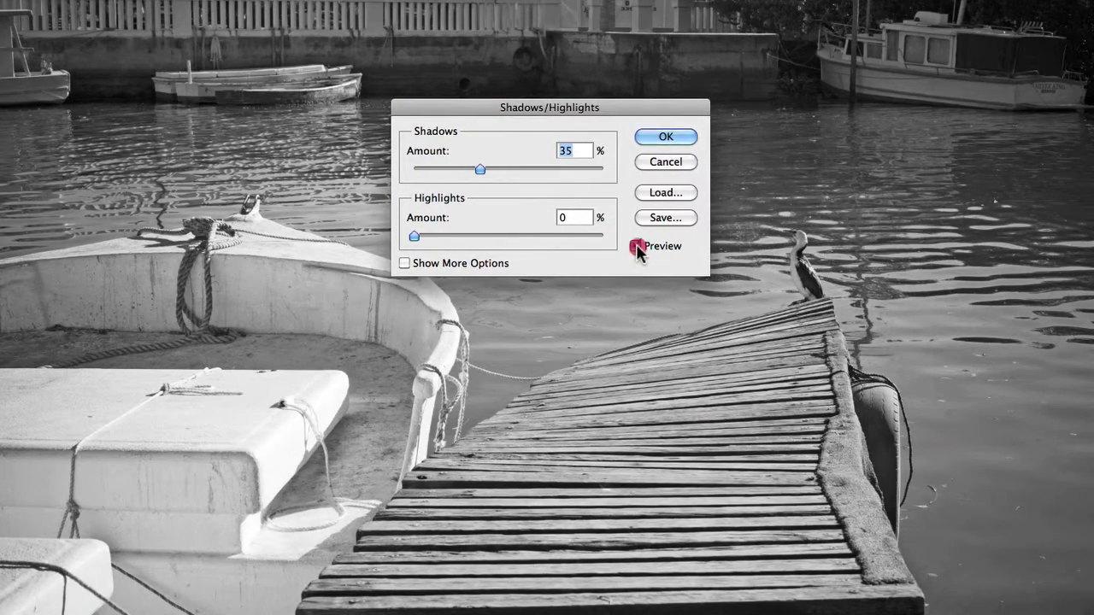
{"action": "left_click", "coordinate": [636, 247]}
{"action": "left_click_drag", "start_coordinate": [414, 241], "coordinate": [537, 244]}
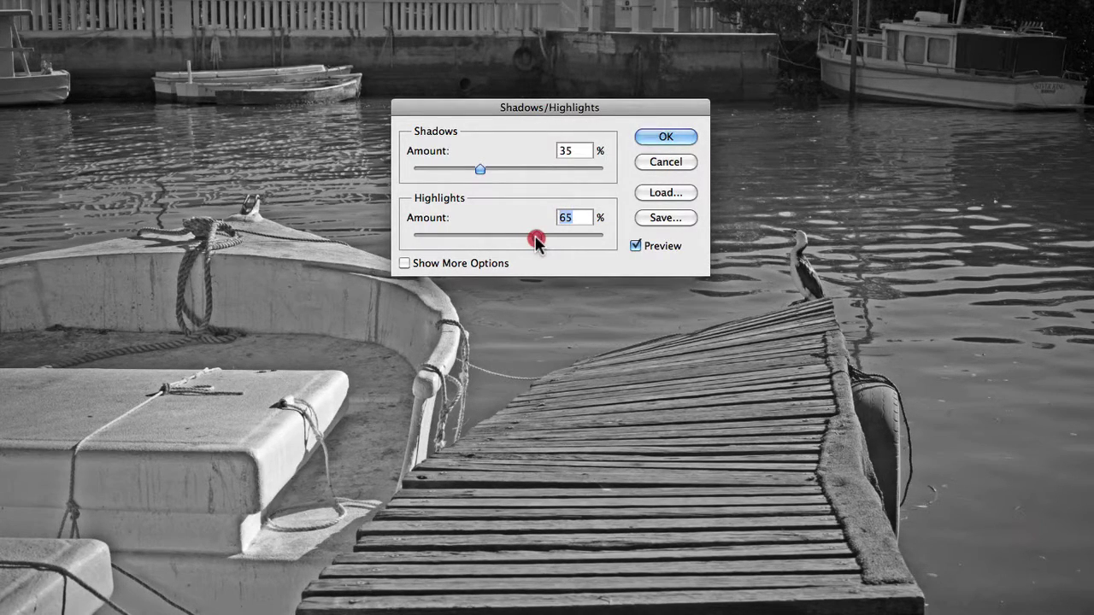
{"action": "left_click_drag", "start_coordinate": [537, 243], "coordinate": [411, 246]}
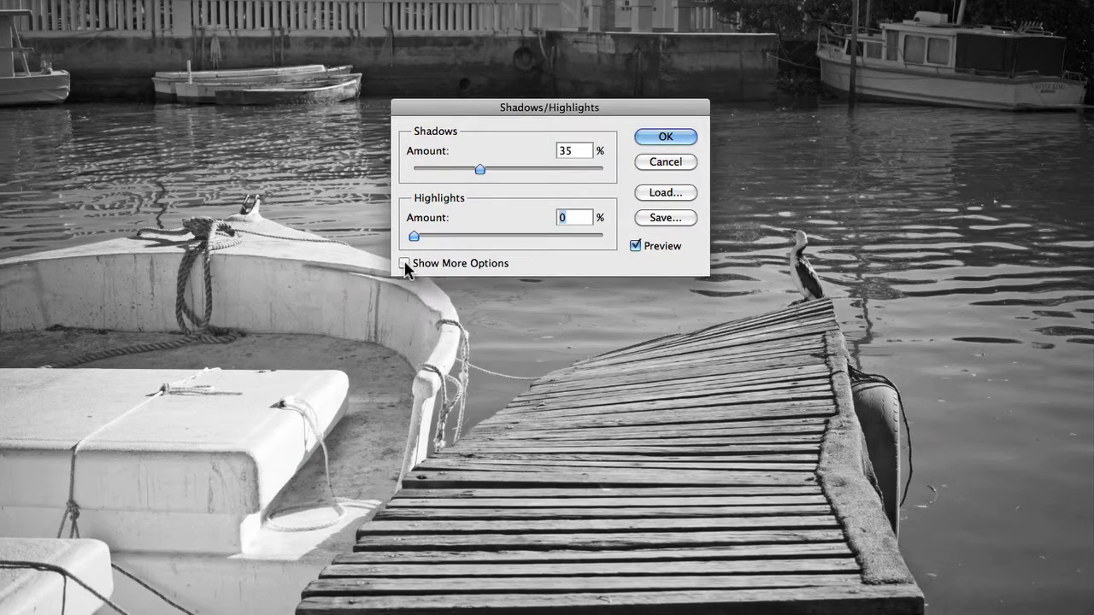
Step: Tick Show More Options to expose tonal width, radius and the other extended settings
{"action": "left_click", "coordinate": [404, 263]}
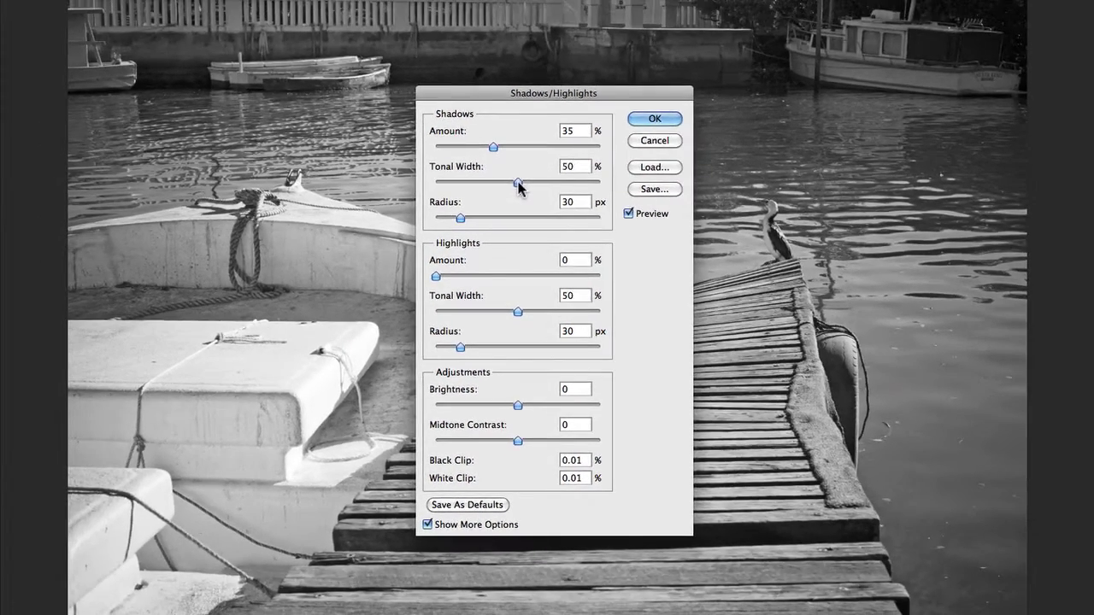
Step: Try narrower and wider shadows tonal widths, toggling Preview to compare with the original
{"action": "left_click", "coordinate": [508, 153]}
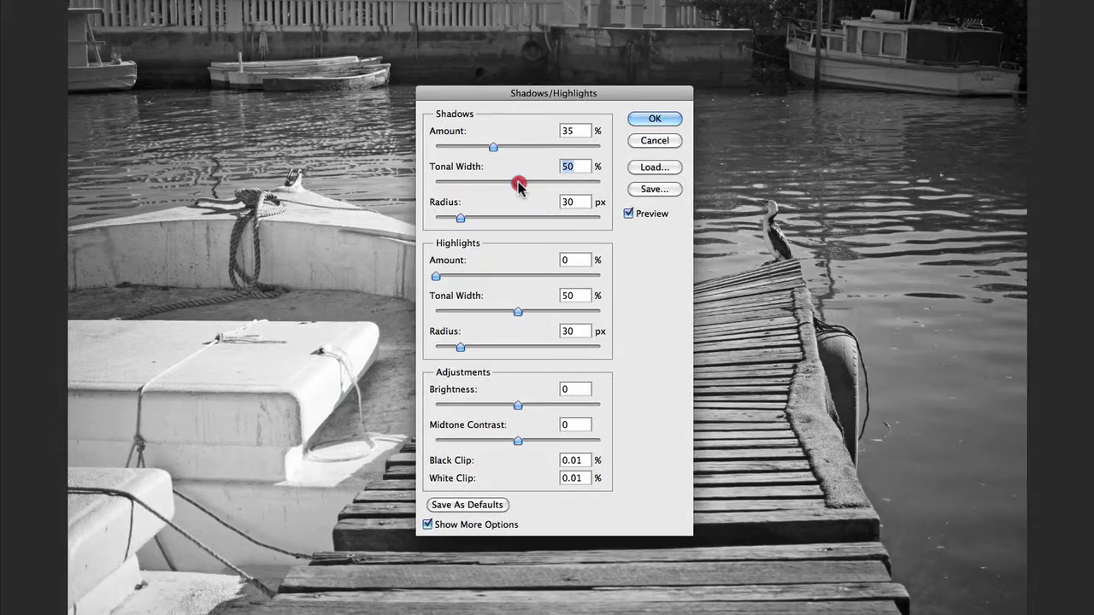
{"action": "left_click_drag", "start_coordinate": [519, 187], "coordinate": [440, 186]}
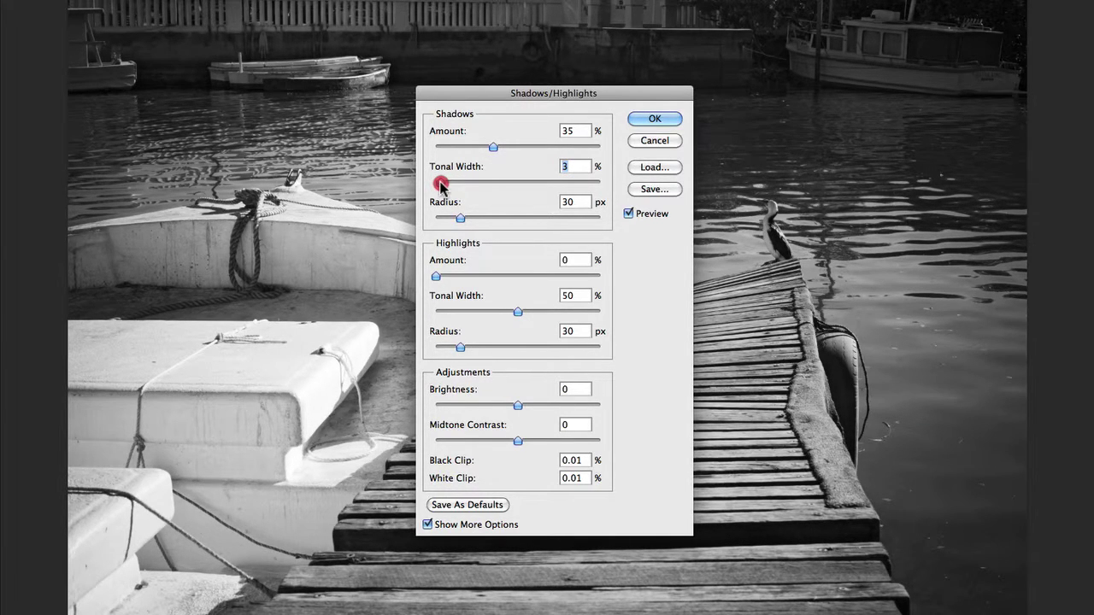
{"action": "left_click_drag", "start_coordinate": [441, 186], "coordinate": [494, 189]}
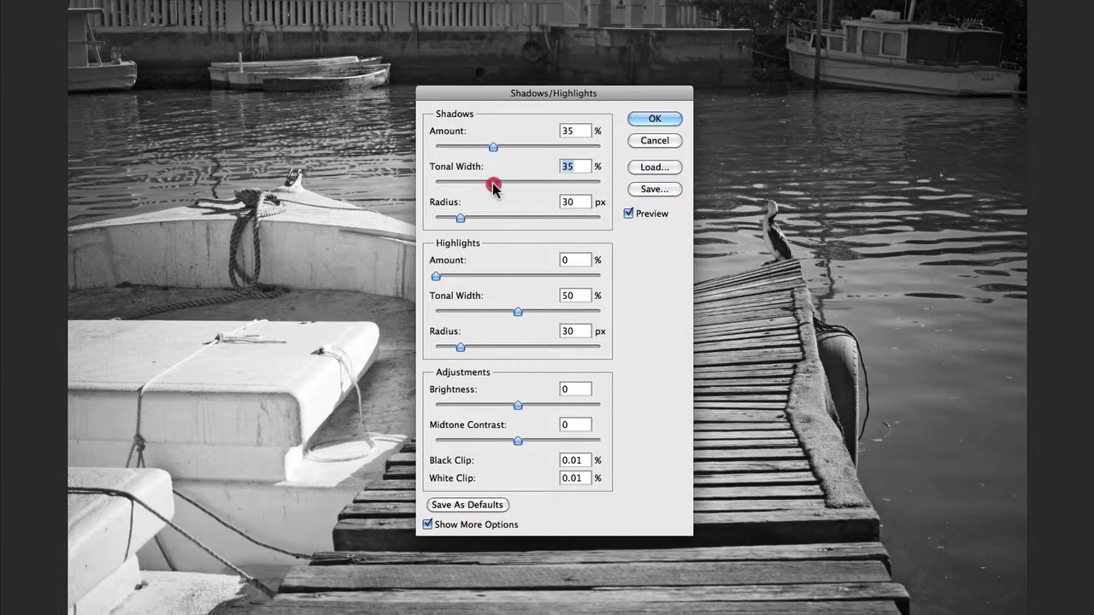
{"action": "left_click_drag", "start_coordinate": [494, 189], "coordinate": [604, 188]}
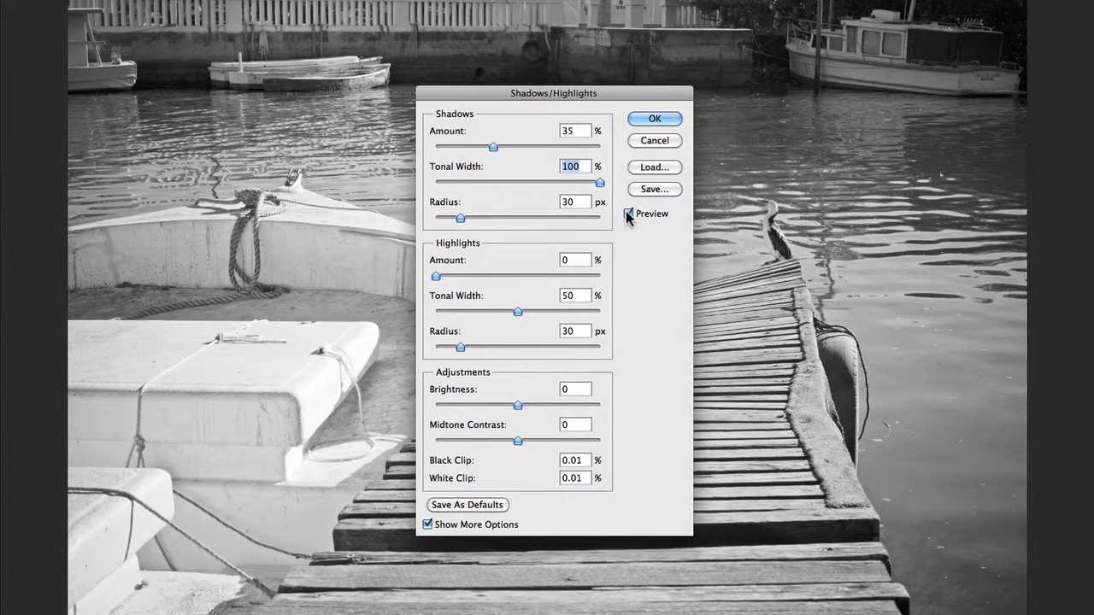
{"action": "left_click", "coordinate": [629, 214]}
{"action": "left_click", "coordinate": [629, 214]}
{"action": "left_click", "coordinate": [629, 214]}
{"action": "left_click", "coordinate": [629, 214]}
Step: Narrow the shadows tonal width to 20%, checking it against the original with Preview
{"action": "left_click_drag", "start_coordinate": [597, 183], "coordinate": [469, 184]}
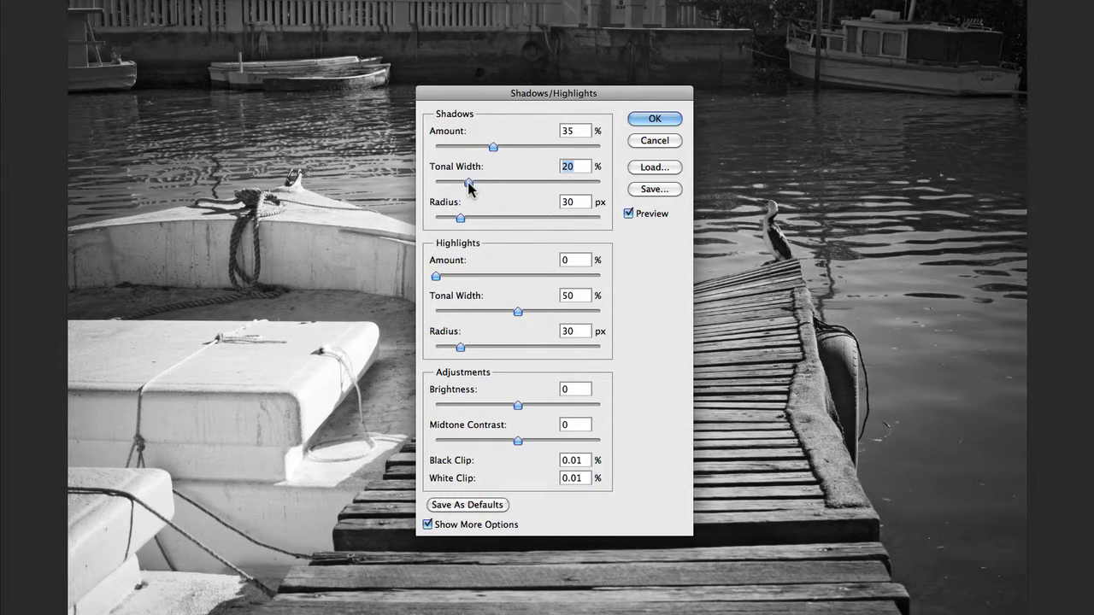
{"action": "left_click", "coordinate": [629, 220]}
{"action": "left_click", "coordinate": [629, 220]}
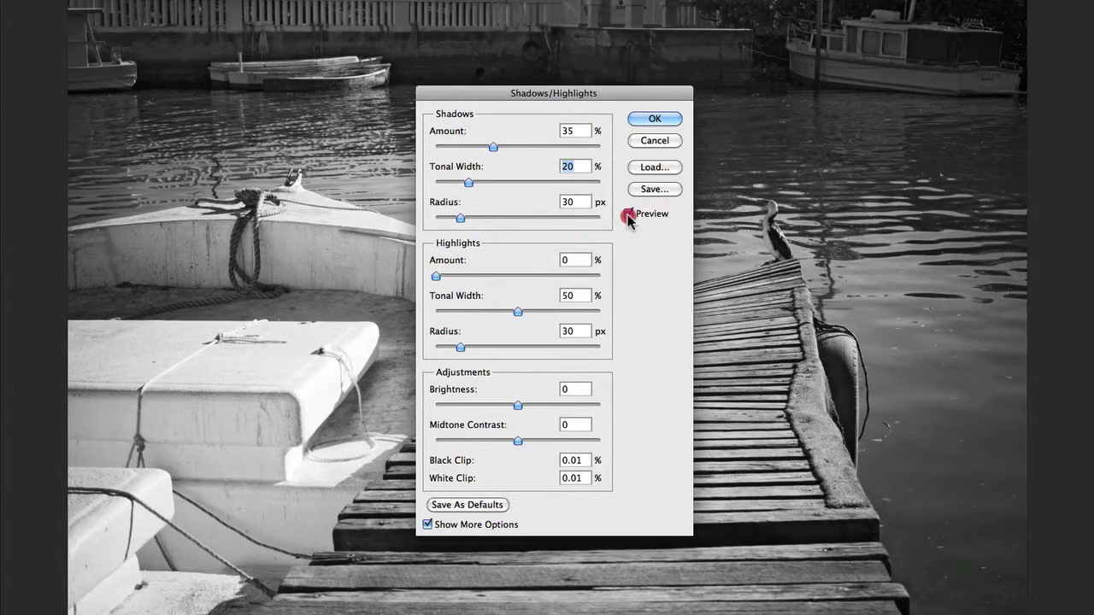
{"action": "left_click", "coordinate": [629, 219]}
{"action": "left_click", "coordinate": [629, 220]}
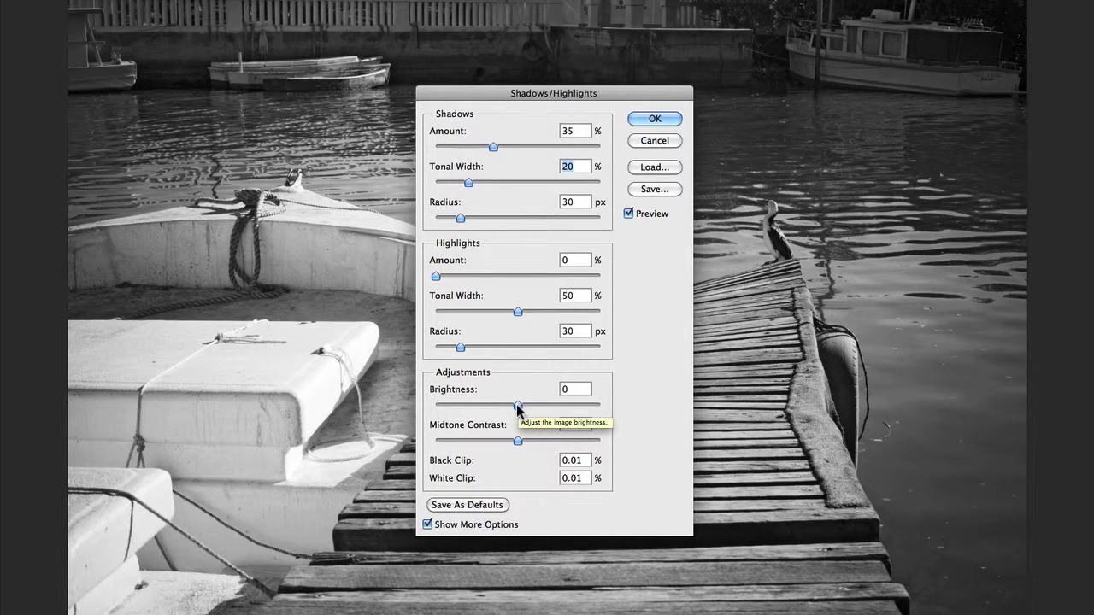
{"action": "left_click_drag", "start_coordinate": [517, 408], "coordinate": [516, 408]}
{"action": "mouse_move", "coordinate": [517, 408]}
{"action": "left_mouse_down"}
{"action": "mouse_move", "coordinate": [592, 412]}
{"action": "mouse_move", "coordinate": [517, 411]}
{"action": "left_mouse_up"}
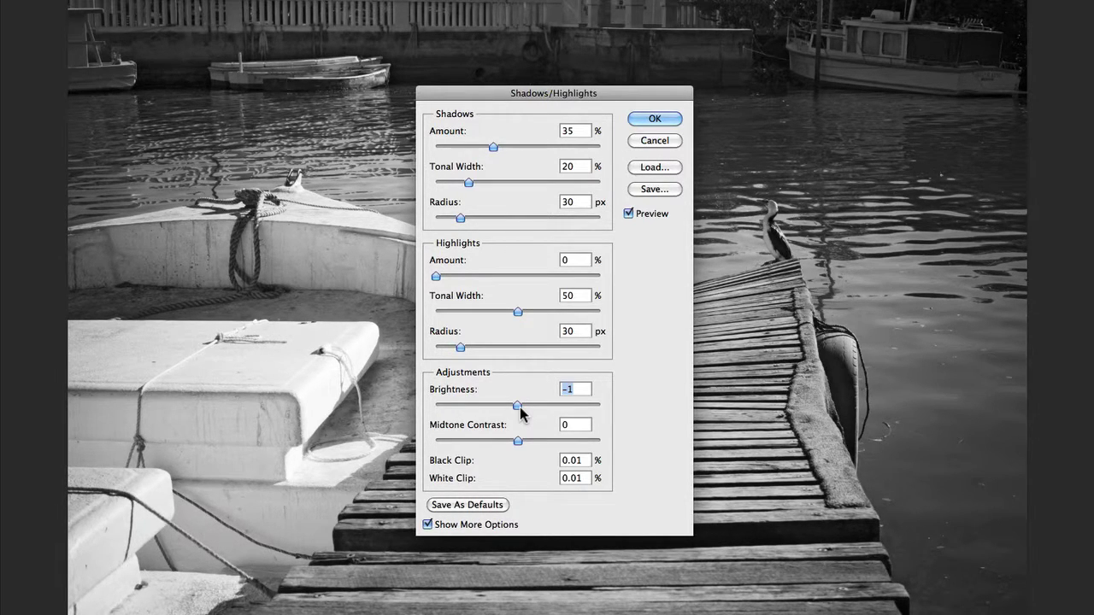
{"action": "left_click_drag", "start_coordinate": [518, 409], "coordinate": [519, 411]}
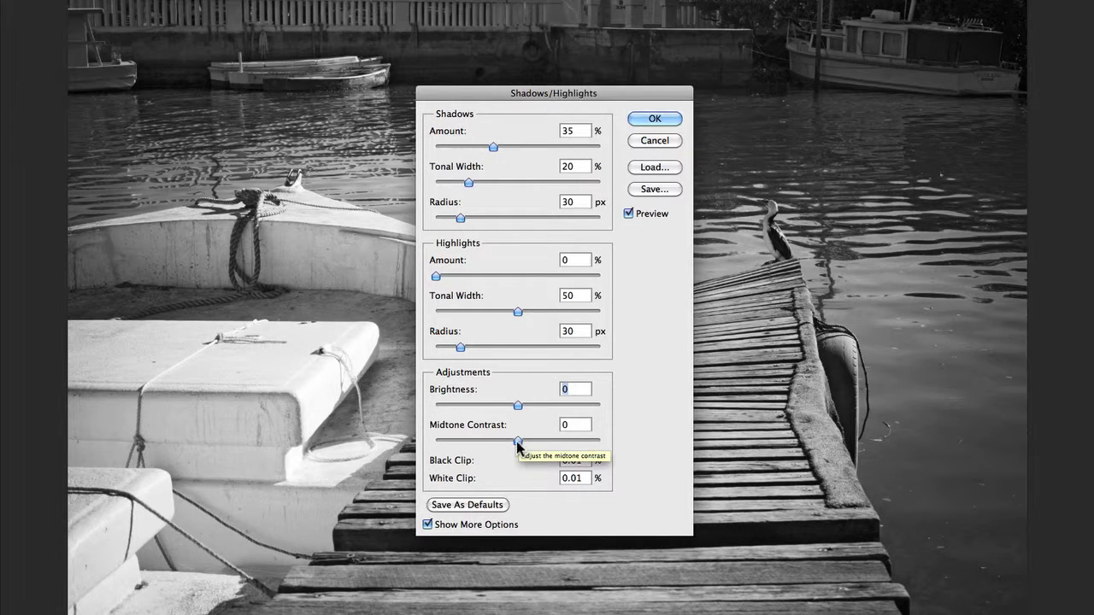
{"action": "mouse_move", "coordinate": [519, 444]}
{"action": "left_mouse_down"}
{"action": "mouse_move", "coordinate": [472, 445]}
{"action": "mouse_move", "coordinate": [577, 446]}
{"action": "mouse_move", "coordinate": [519, 445]}
{"action": "left_mouse_up"}
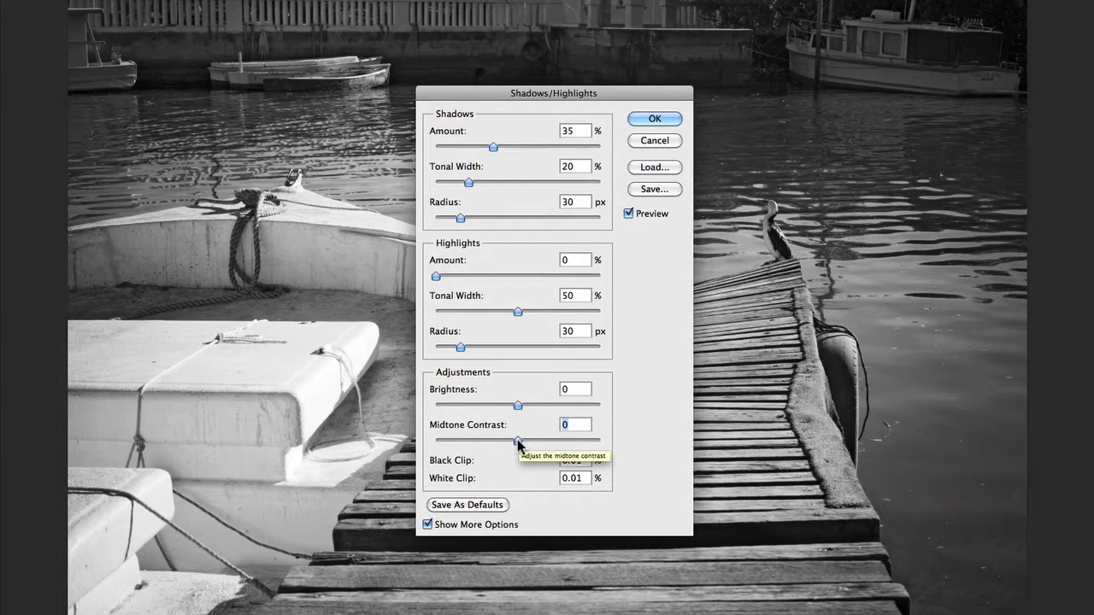